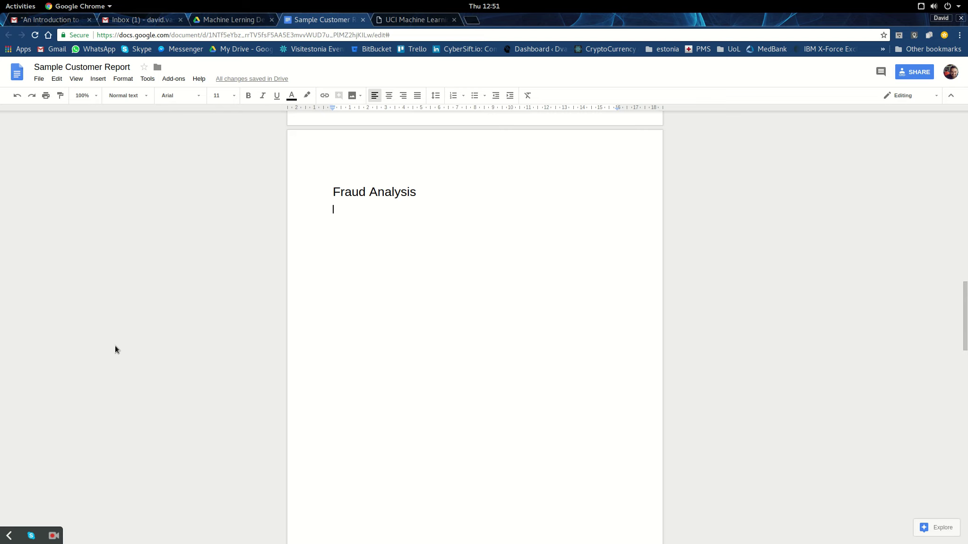
- Bring the Orange workflow forward and confirm Select Rows (1) filters InvoiceDate to December
key("super")
left_click(550, 204)
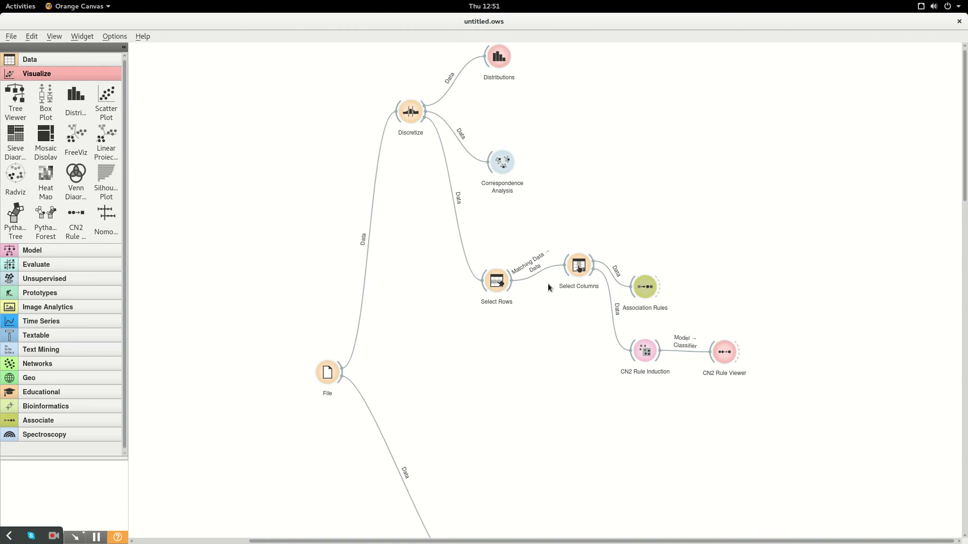
scroll(547, 284, "down", 8)
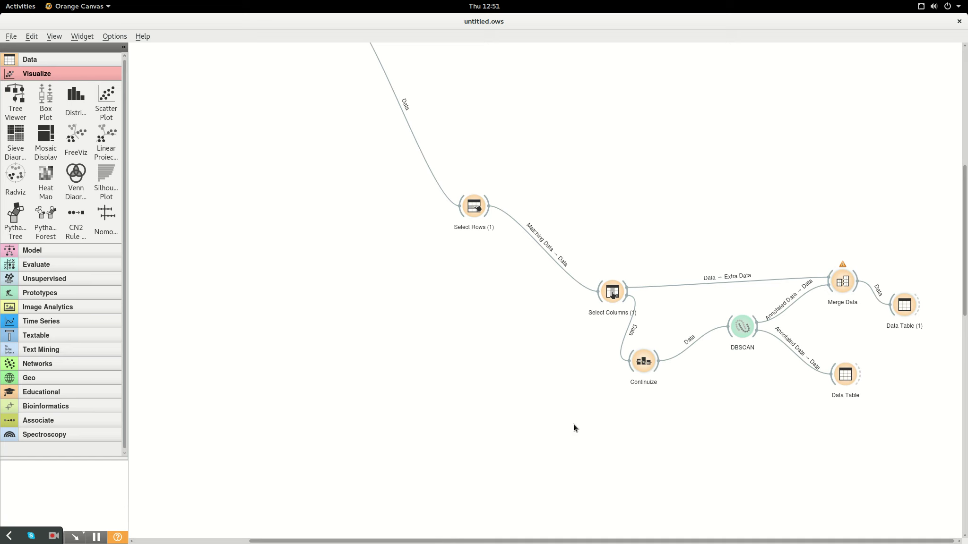
double_click(473, 207)
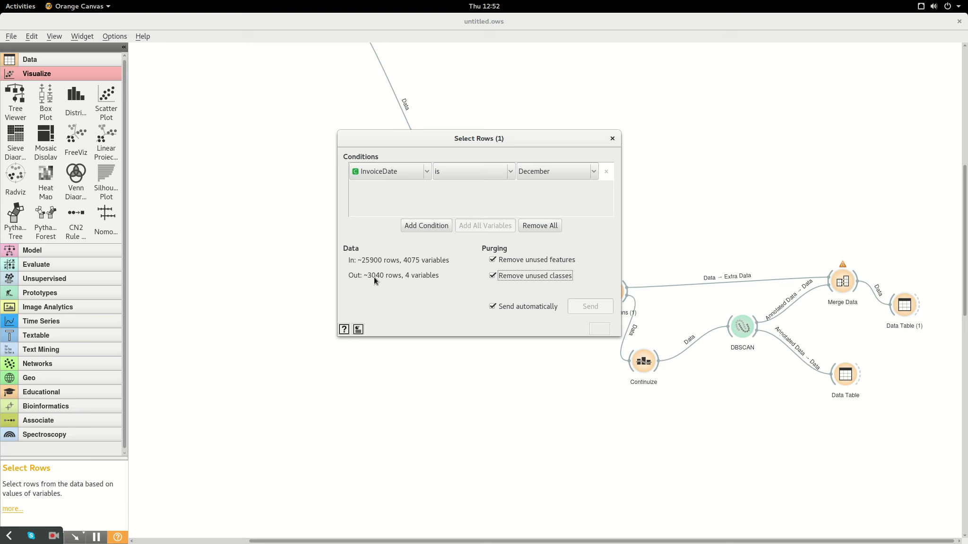
left_click(611, 138)
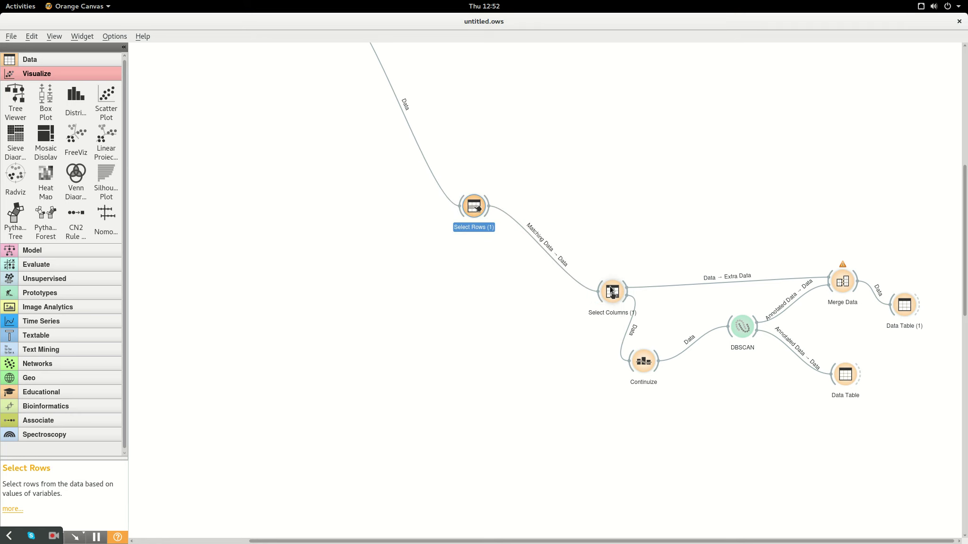
double_click(612, 290)
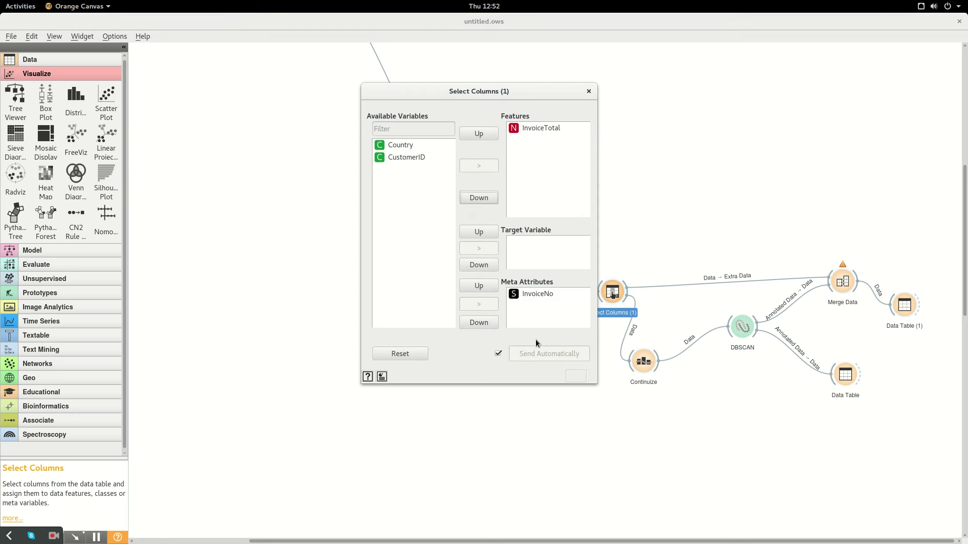
left_click(588, 91)
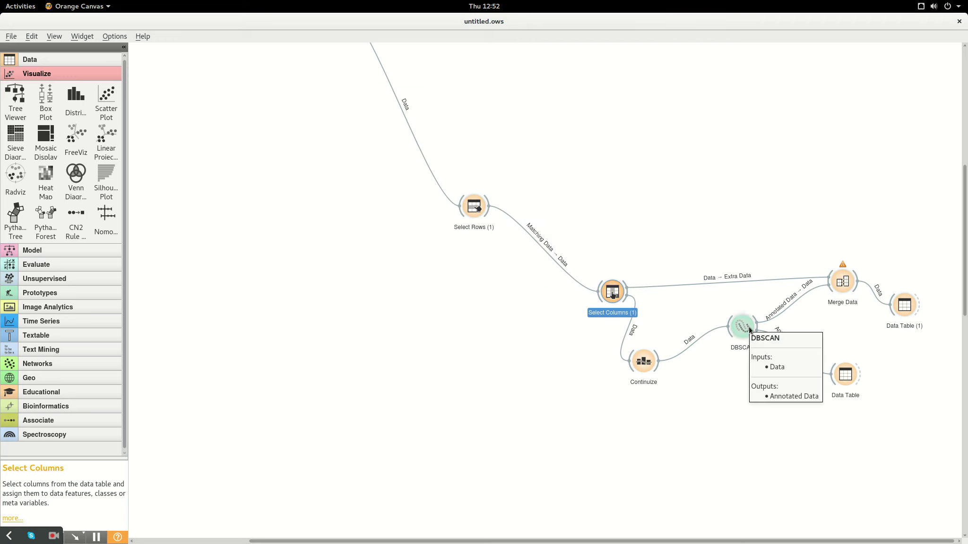
double_click(645, 367)
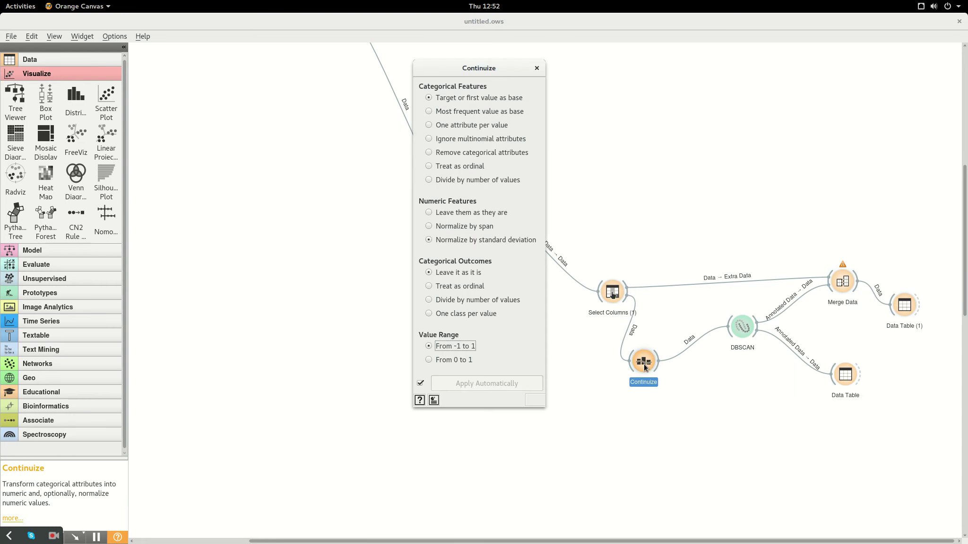
left_click(537, 69)
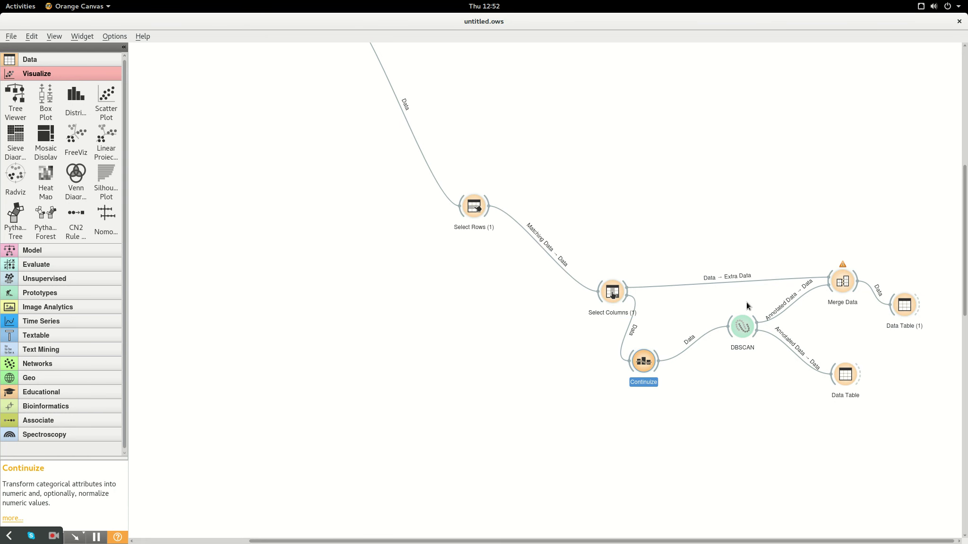
double_click(745, 331)
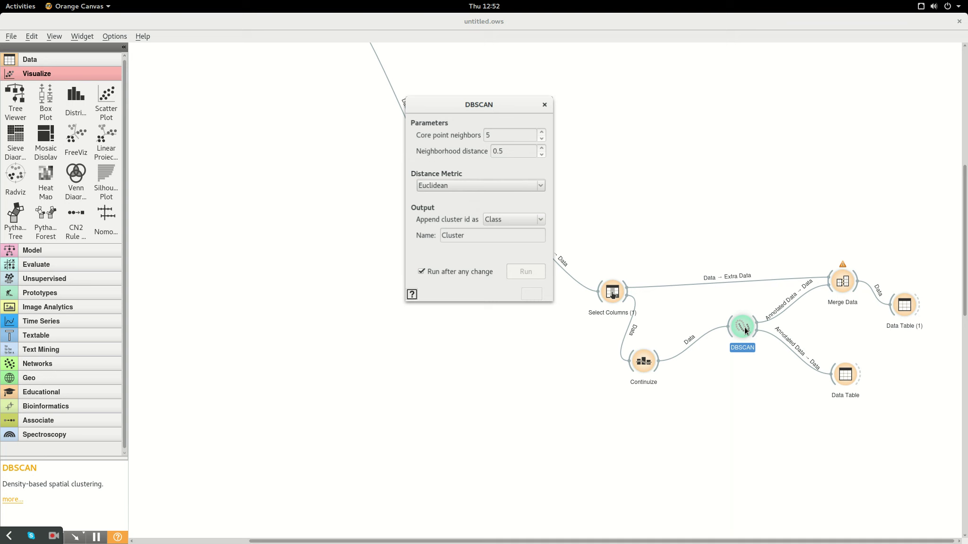
left_click(544, 104)
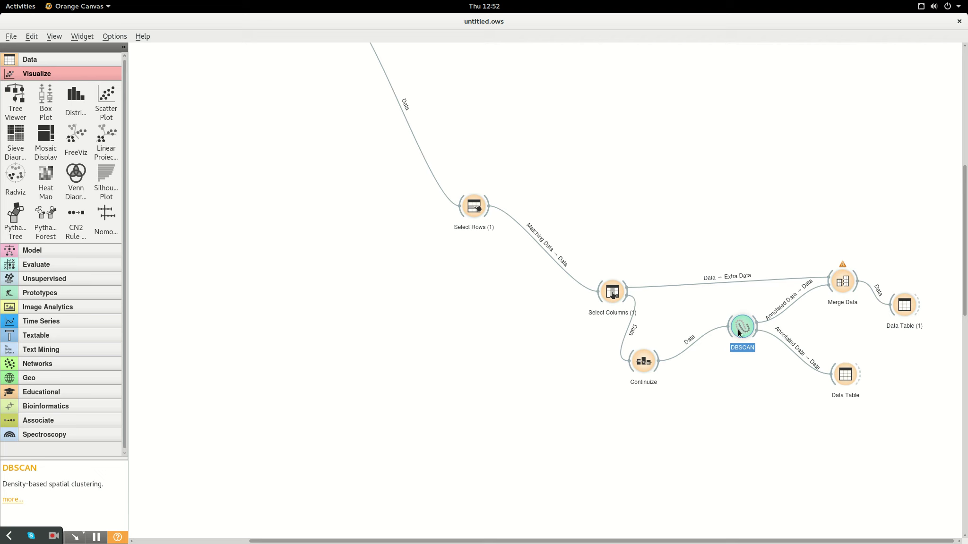
mouse_move(739, 331)
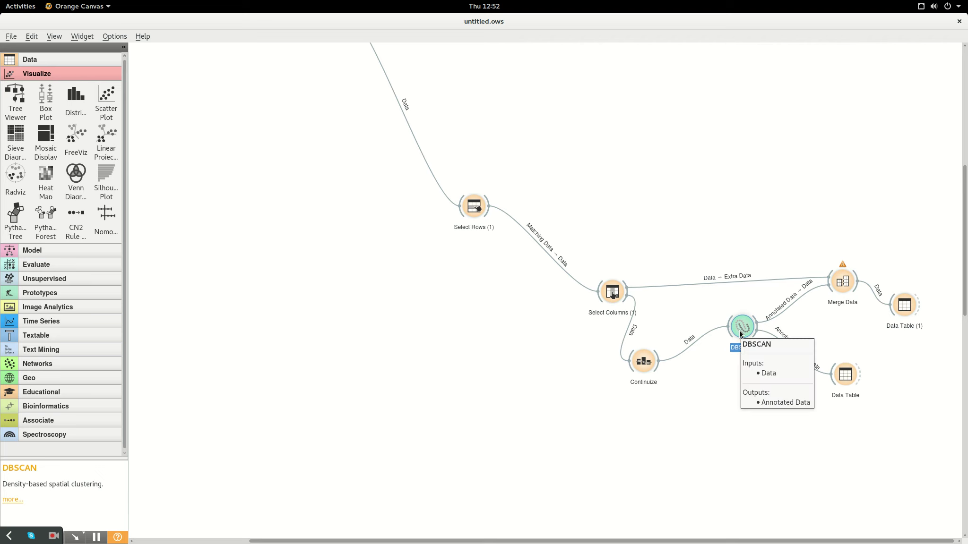
- Open DBSCAN's Data Table and select the noise rows 539 through 2788
double_click(842, 376)
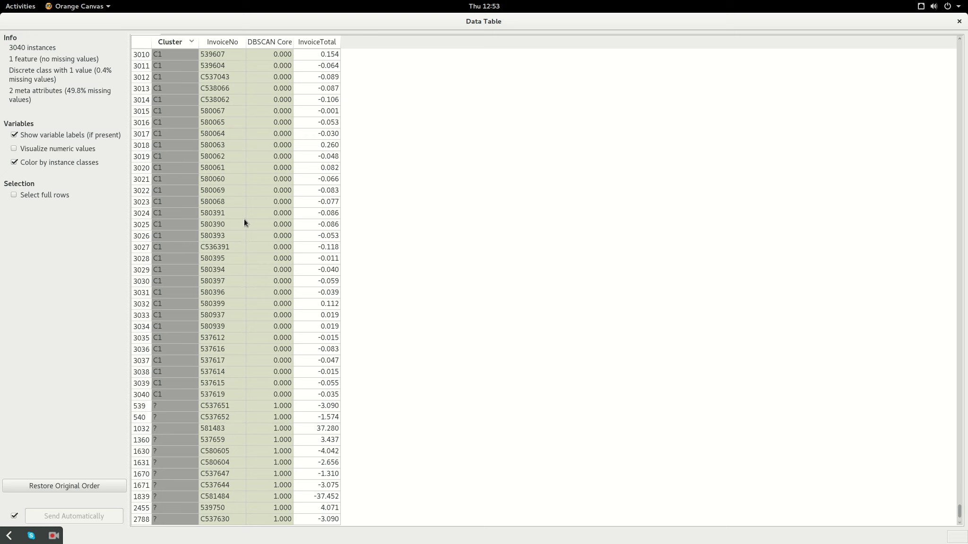
scroll(247, 230, "up", 20)
scroll(247, 231, "up", 5)
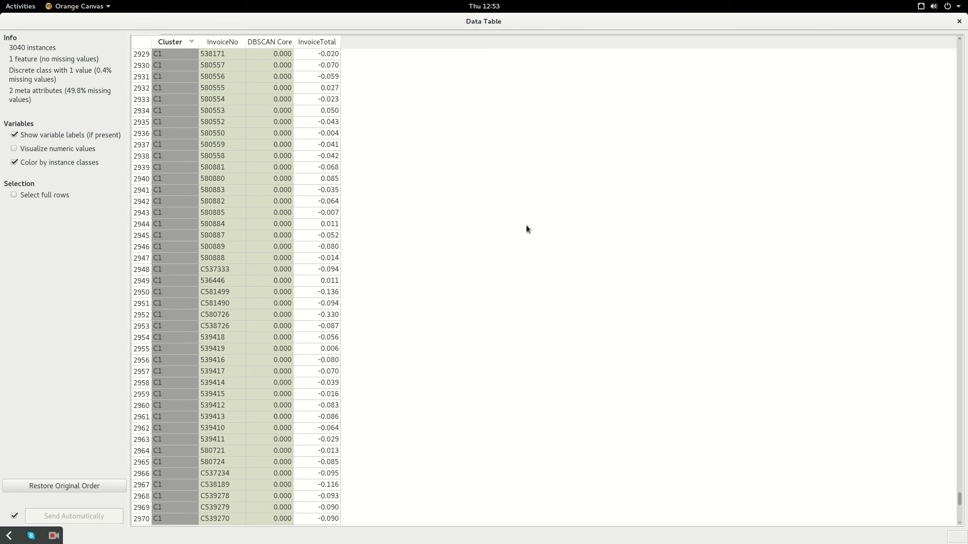
left_click_drag(959, 500, 959, 427)
left_click_drag(945, 329, 937, 518)
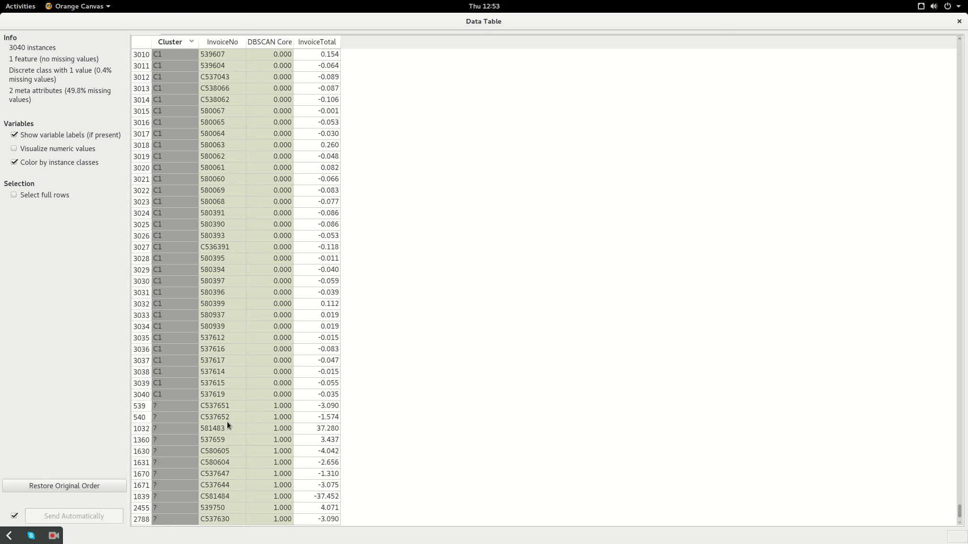
left_click(149, 409)
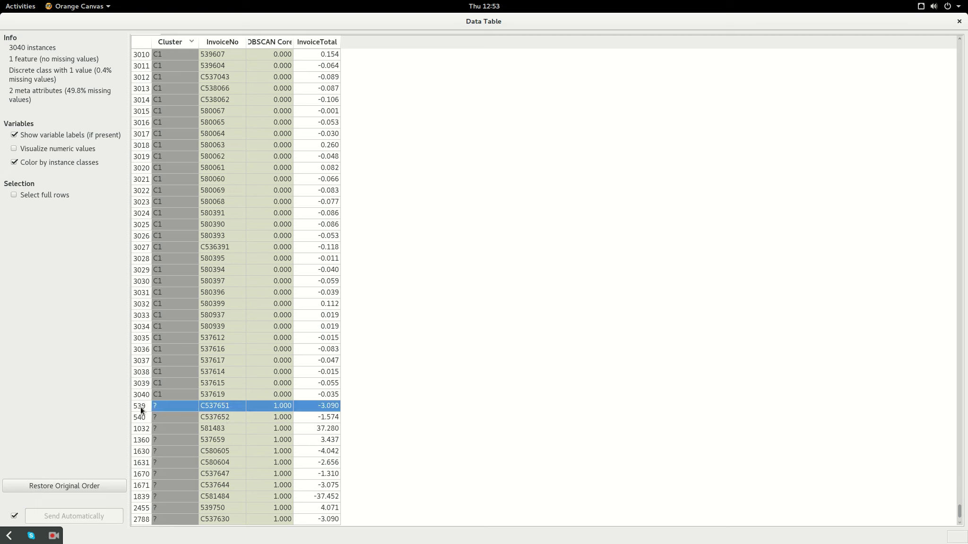
left_click(146, 519, "shift")
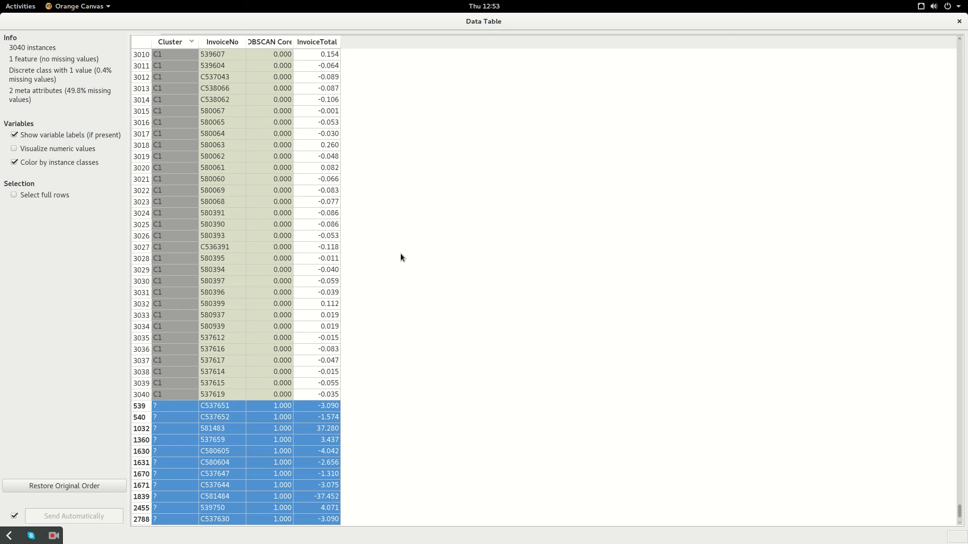
- Close the DBSCAN Data Table and open the merged Data Table (1)
left_click(959, 20)
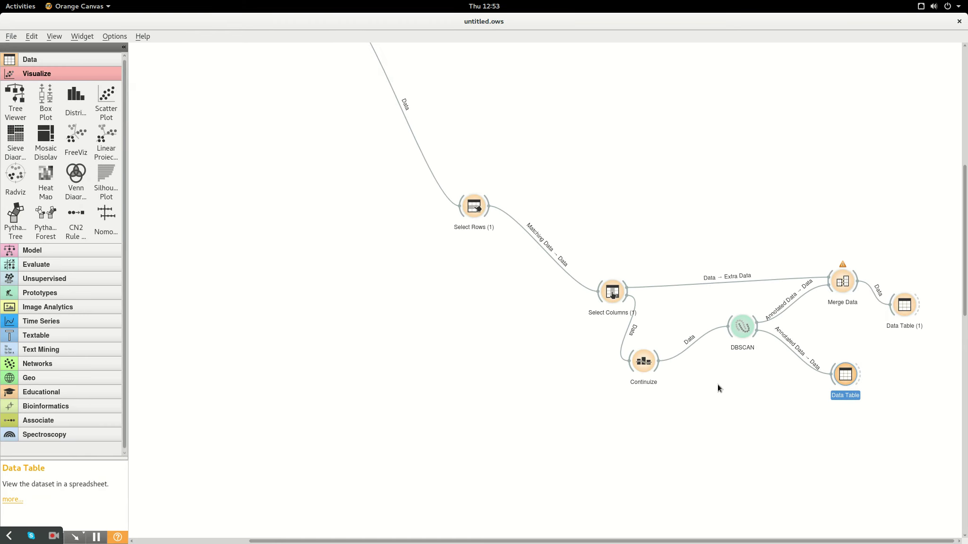
left_click(616, 294)
left_click(737, 325)
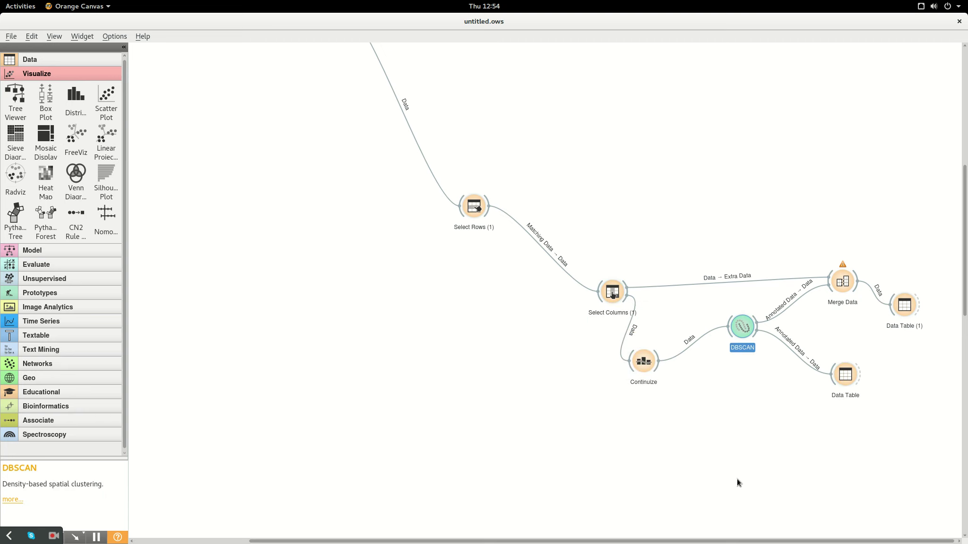
double_click(909, 307)
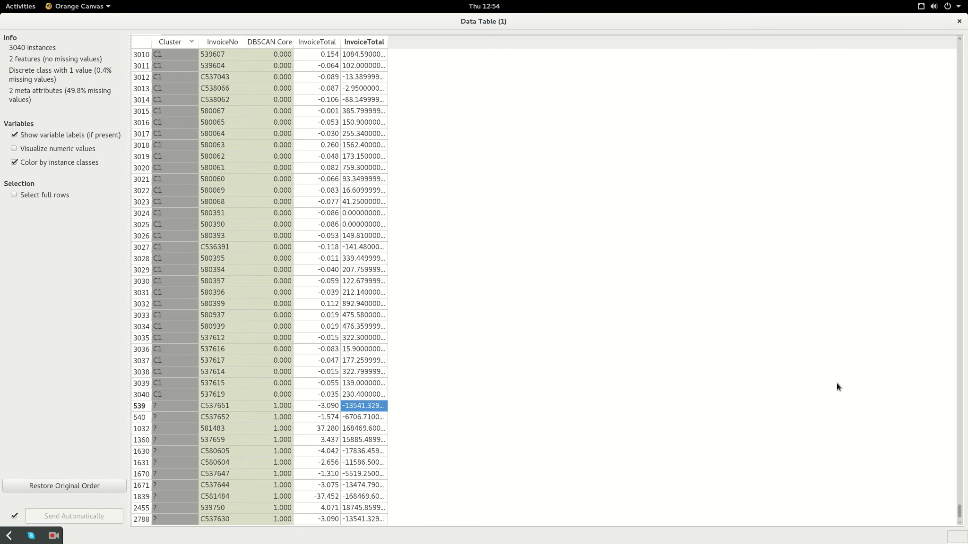
- Select the InvoiceNo values of the eleven noise rows, 539 through 2788
left_click(145, 405)
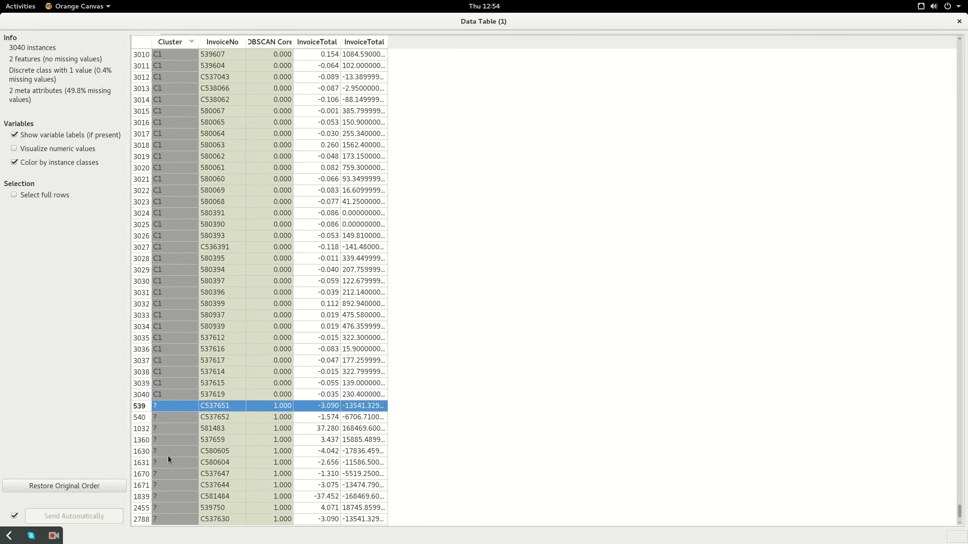
left_click(140, 520, "ctrl")
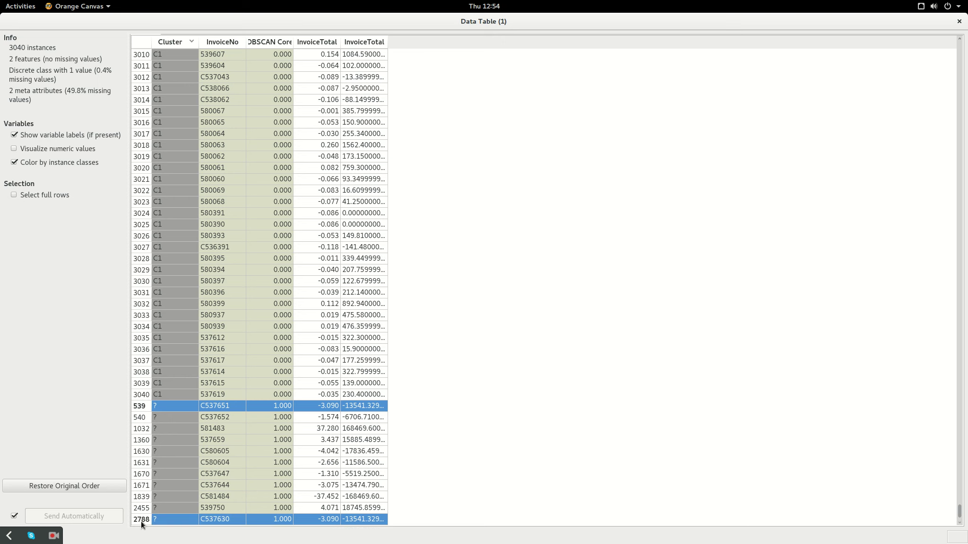
left_click_drag(142, 520, 163, 414)
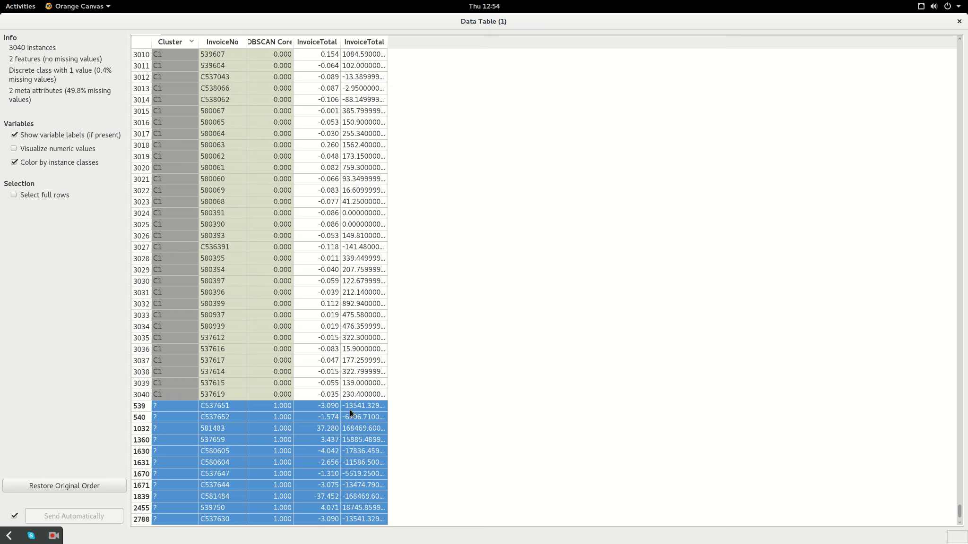
left_click(145, 407)
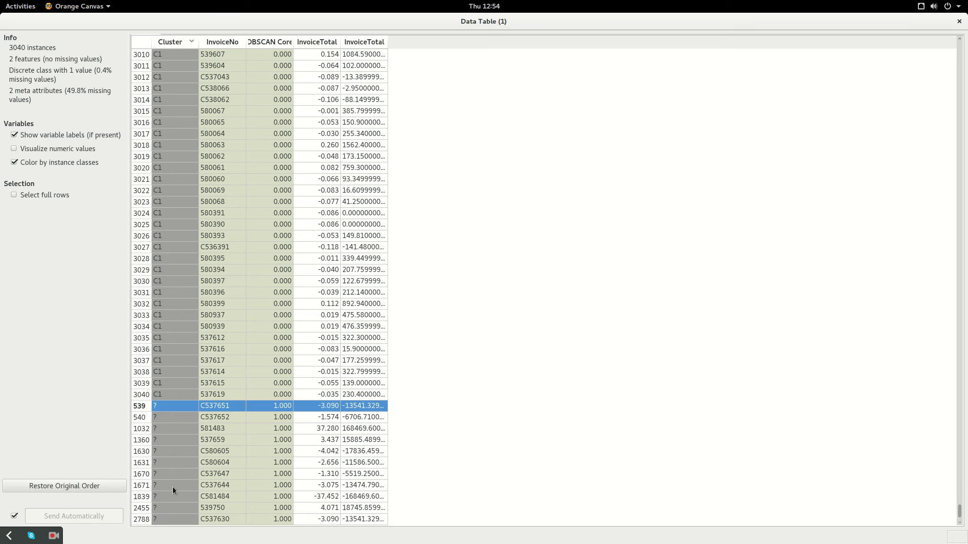
left_click(359, 427)
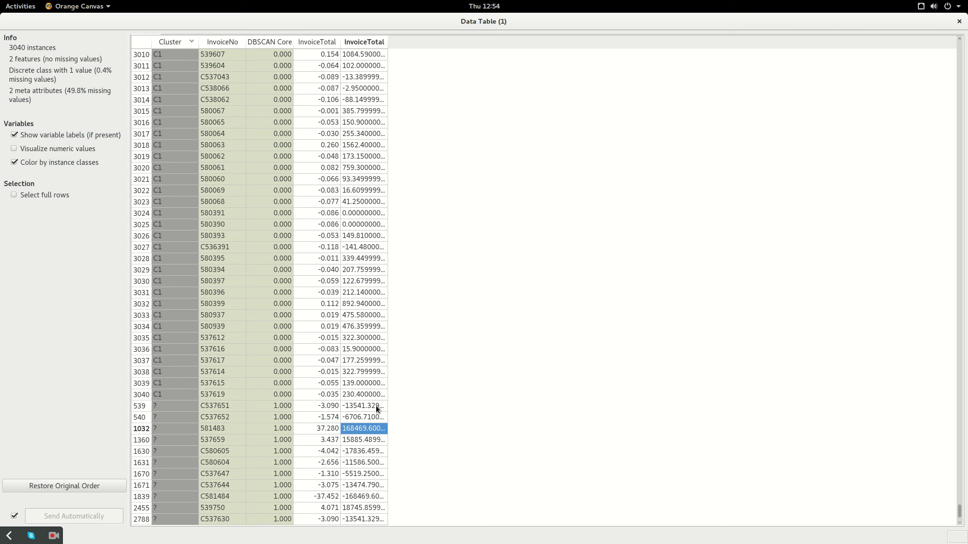
left_click_drag(217, 407, 220, 520)
key("ctrl+c")
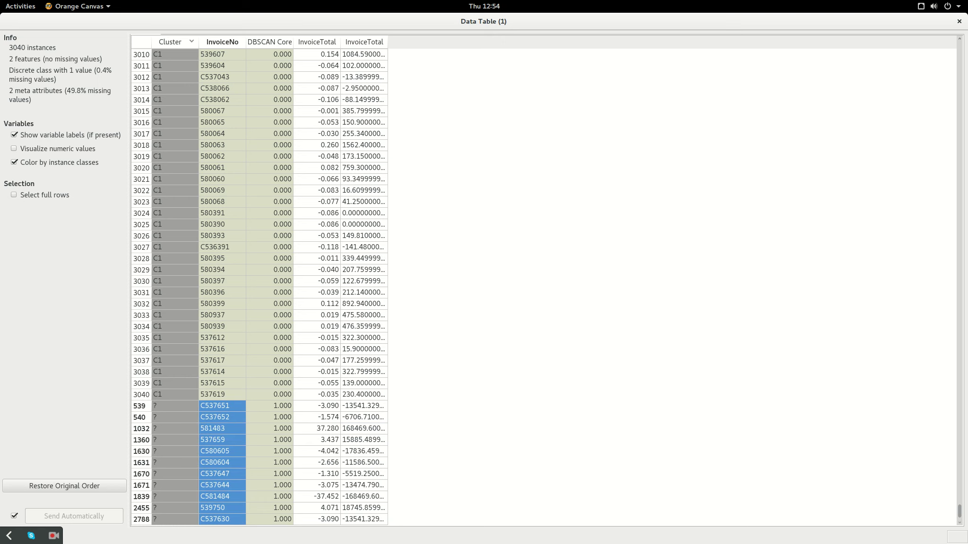
key("super")
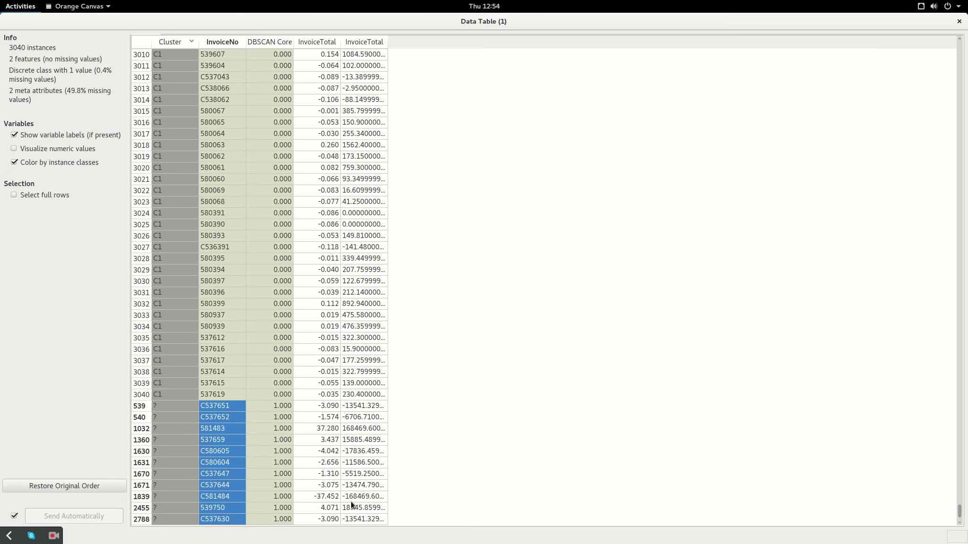
- Paste the eleven invoice numbers, C537651 to C537630, beneath the Fraud Analysis heading and select them
left_click(184, 171)
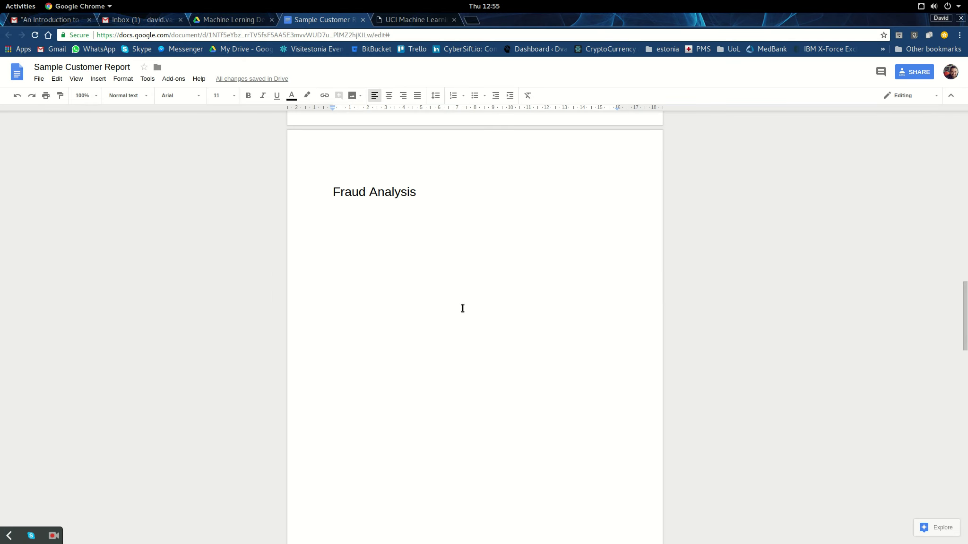
key("ctrl+v")
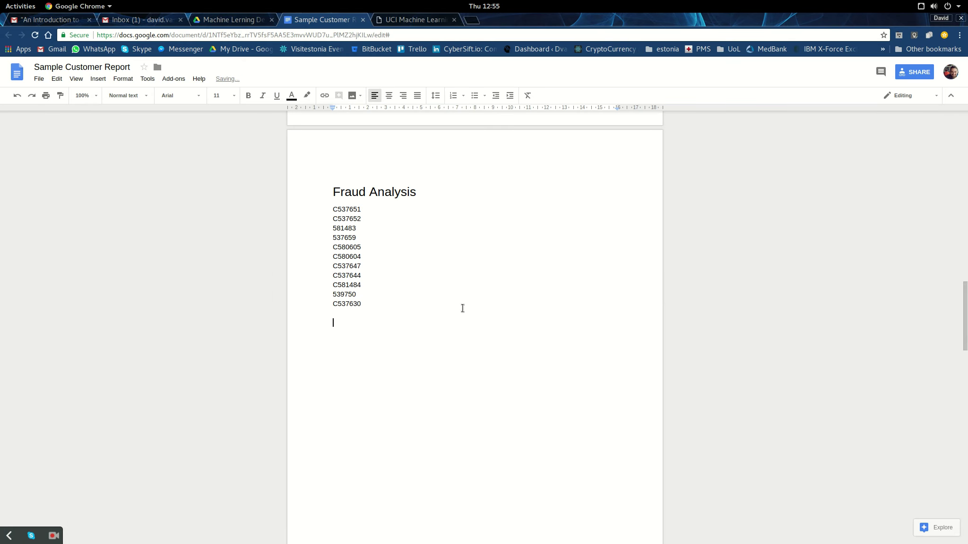
left_click(332, 209)
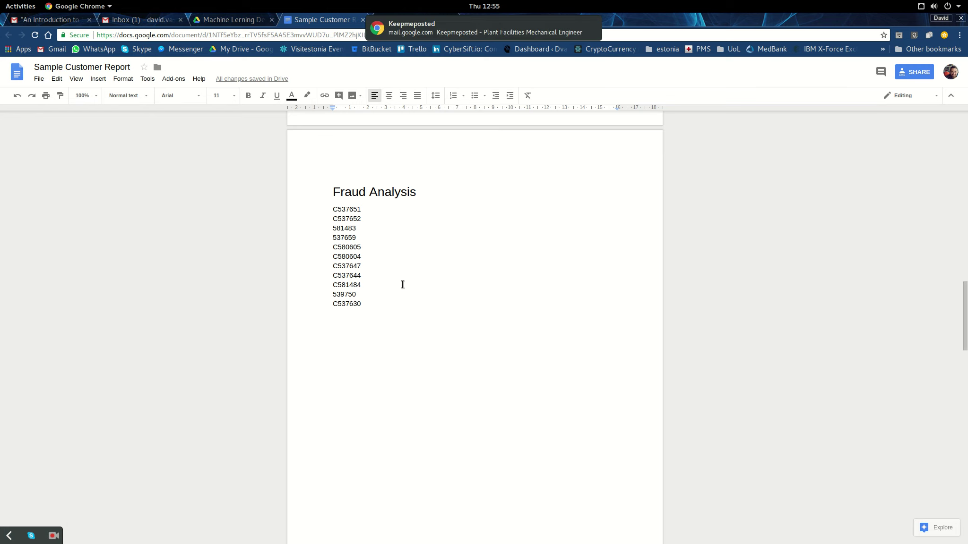
left_click(364, 305, "shift")
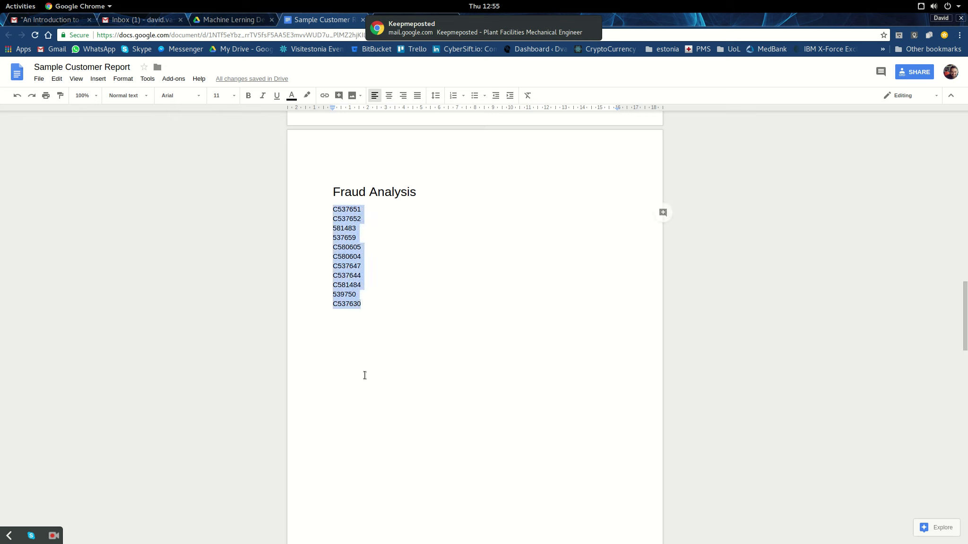